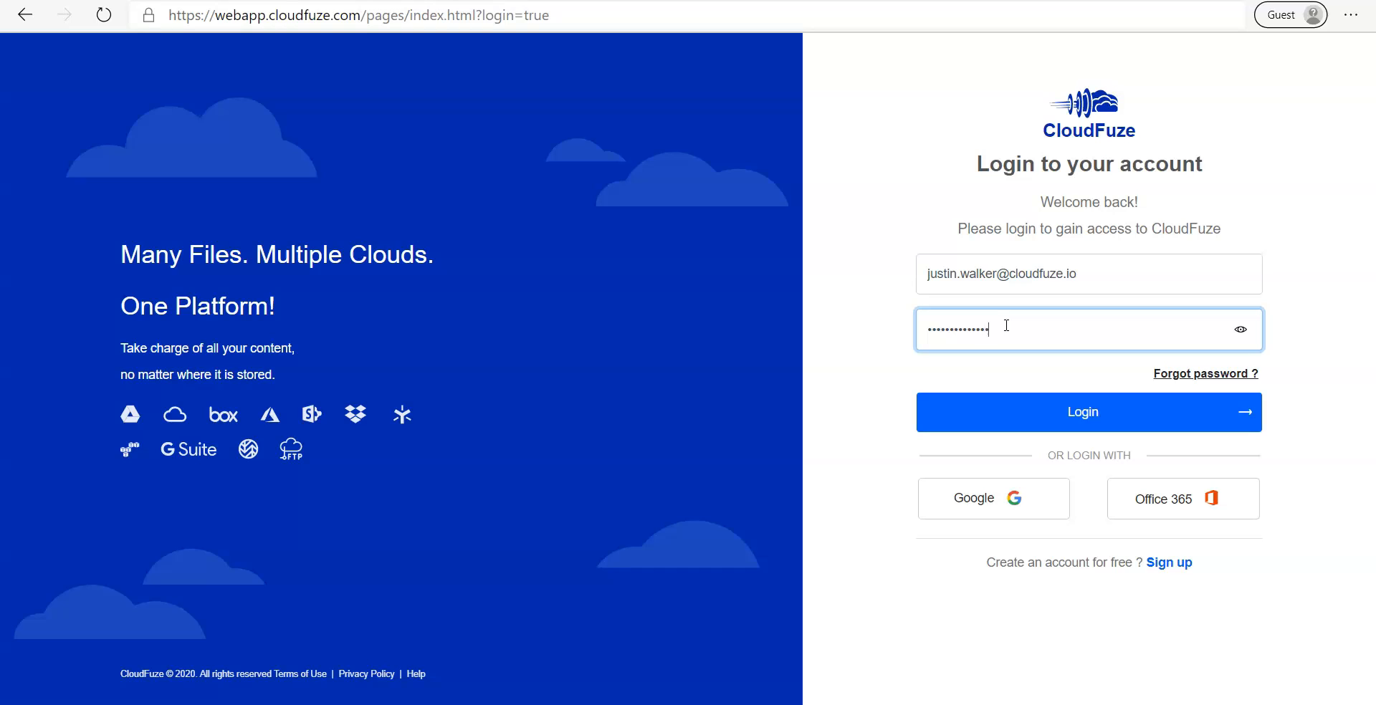
Log in to CloudFuze with the account email and password.
click(1069, 413)
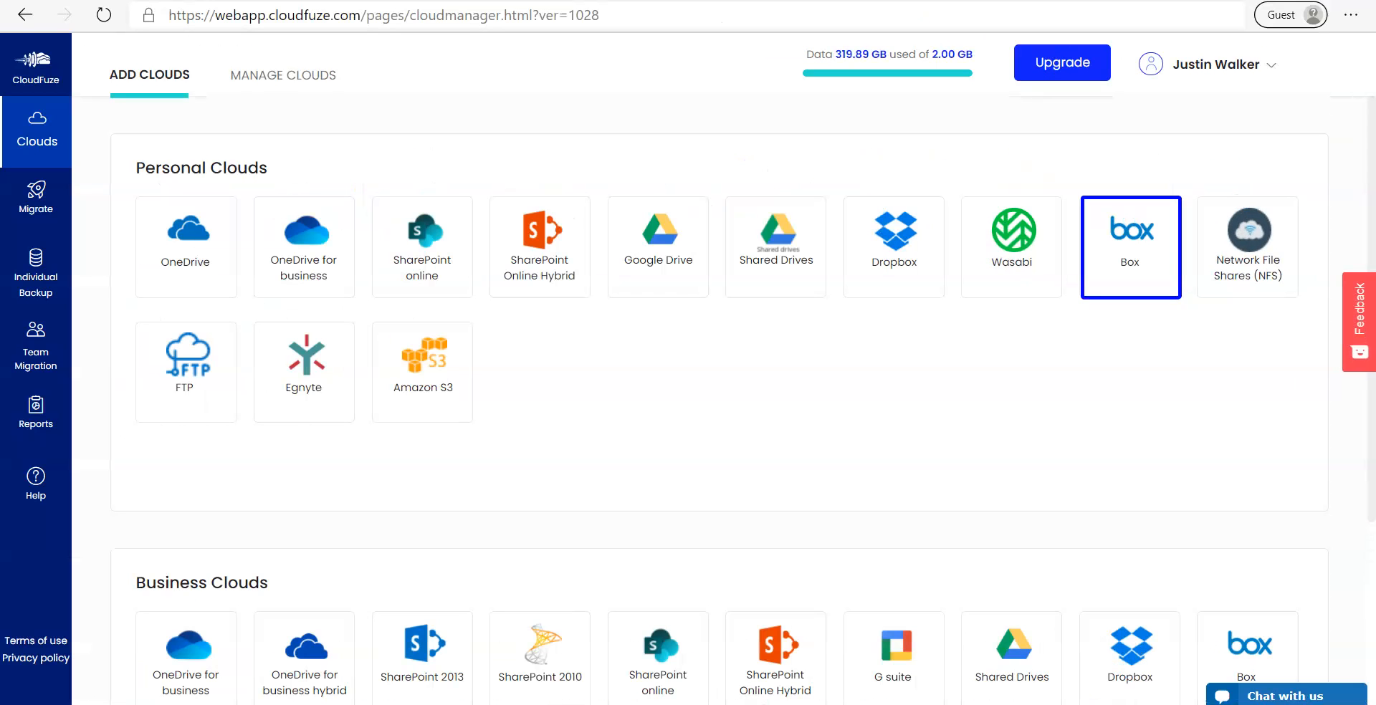
Add Box as a cloud by signing in with the Box account email and password and granting CloudFuze access.
click(1130, 281)
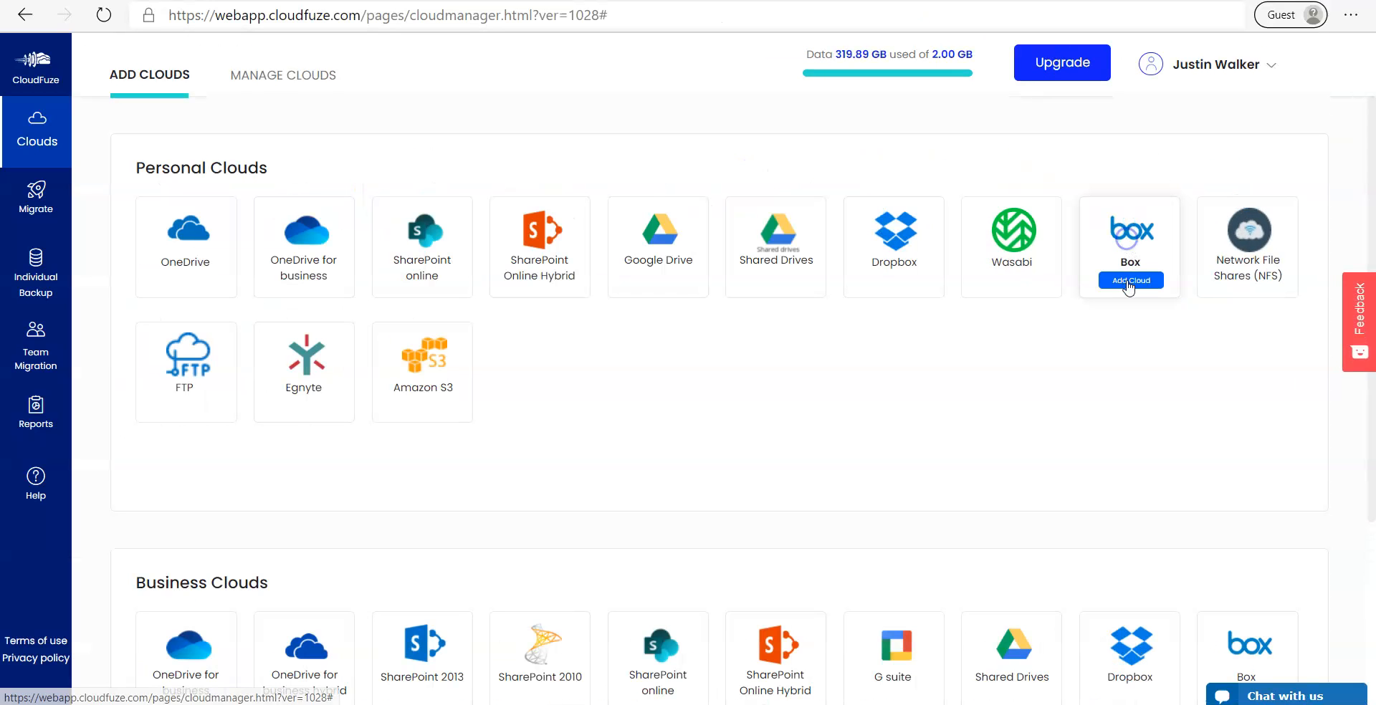
drag(202, 0, 804, 140)
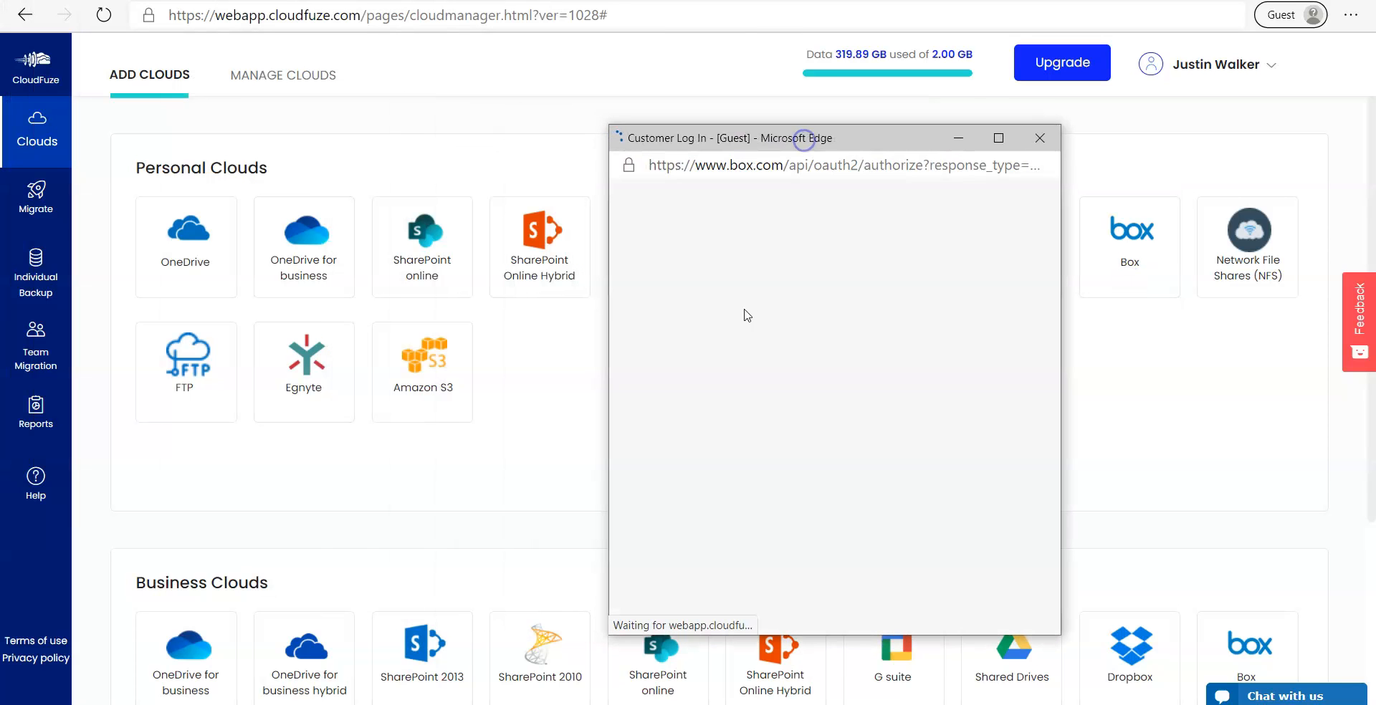
click(761, 418)
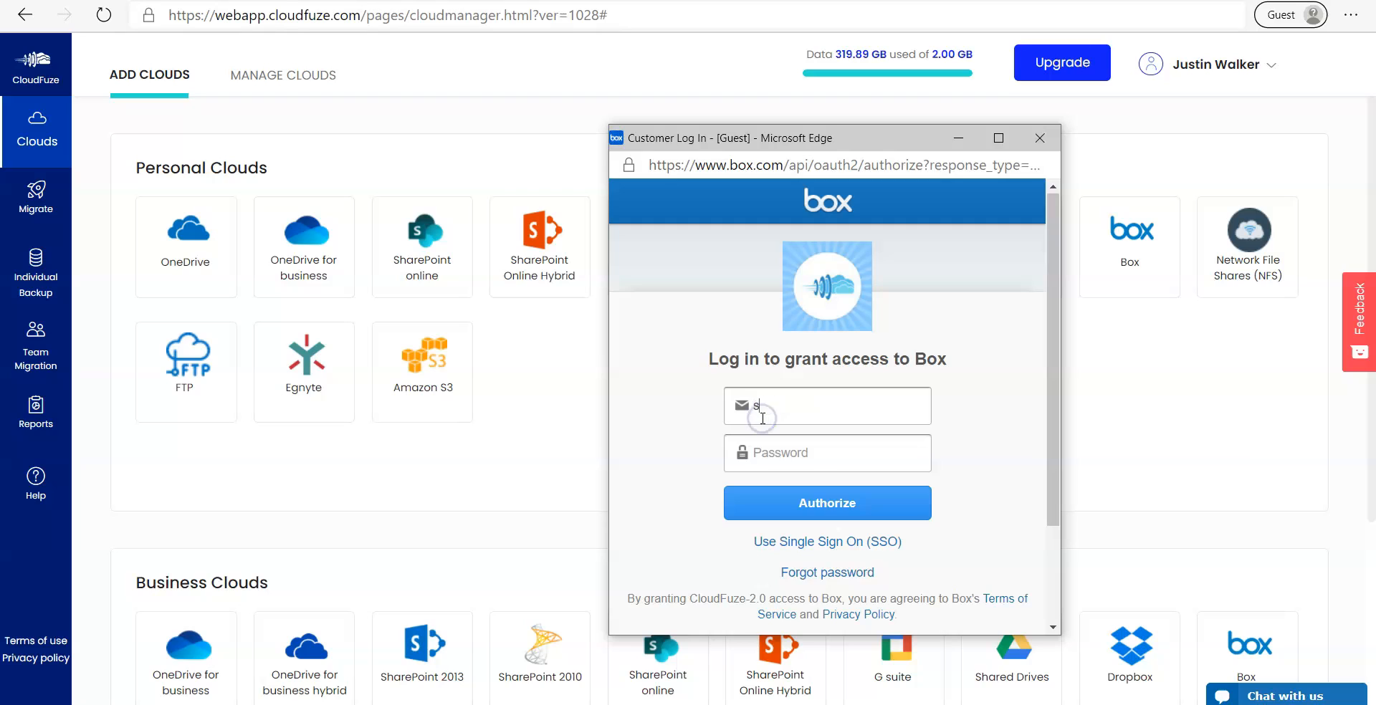
click(843, 446)
text(•••)
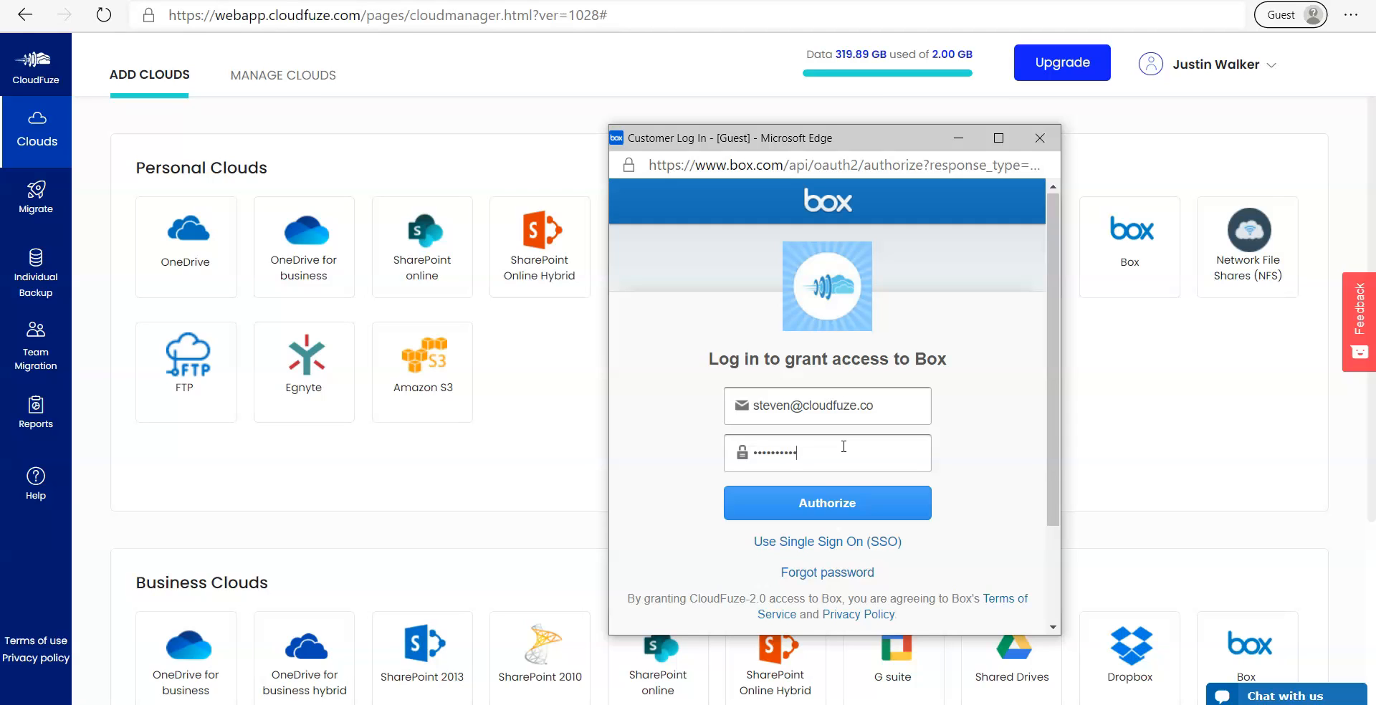
click(851, 502)
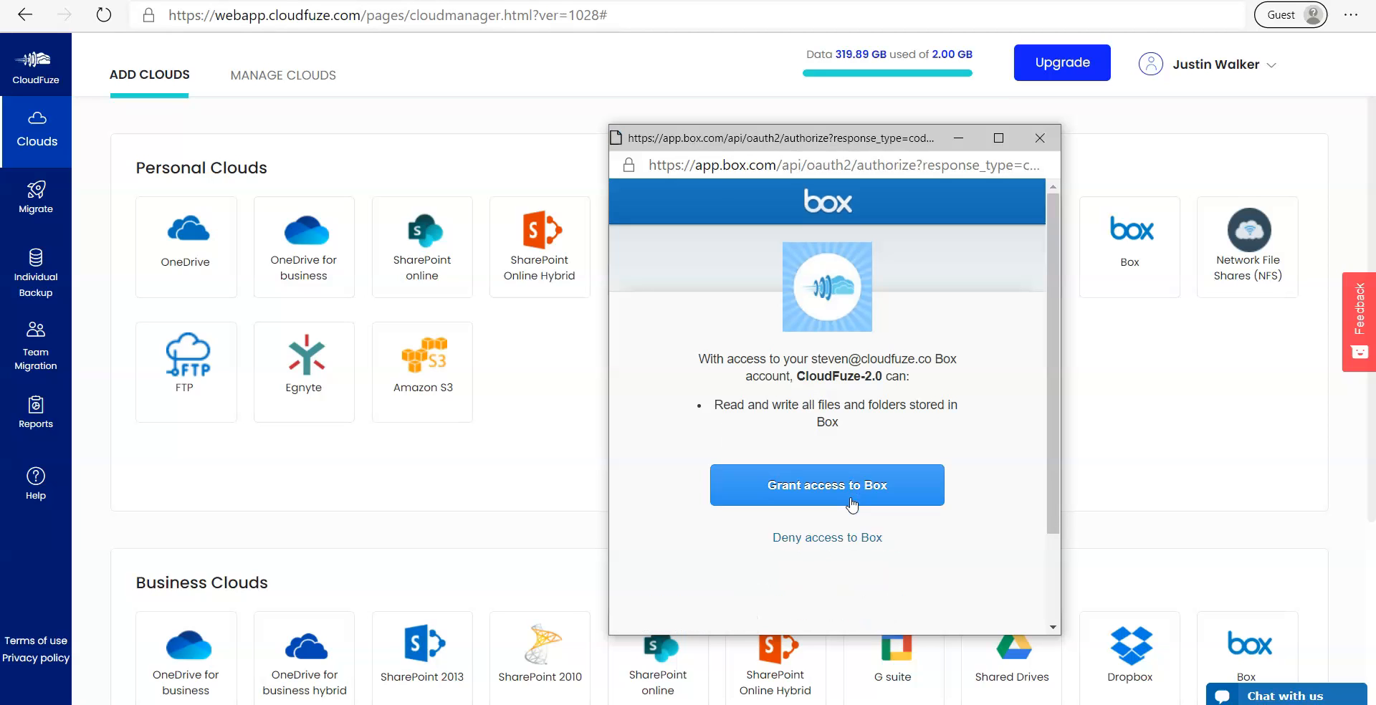
click(851, 503)
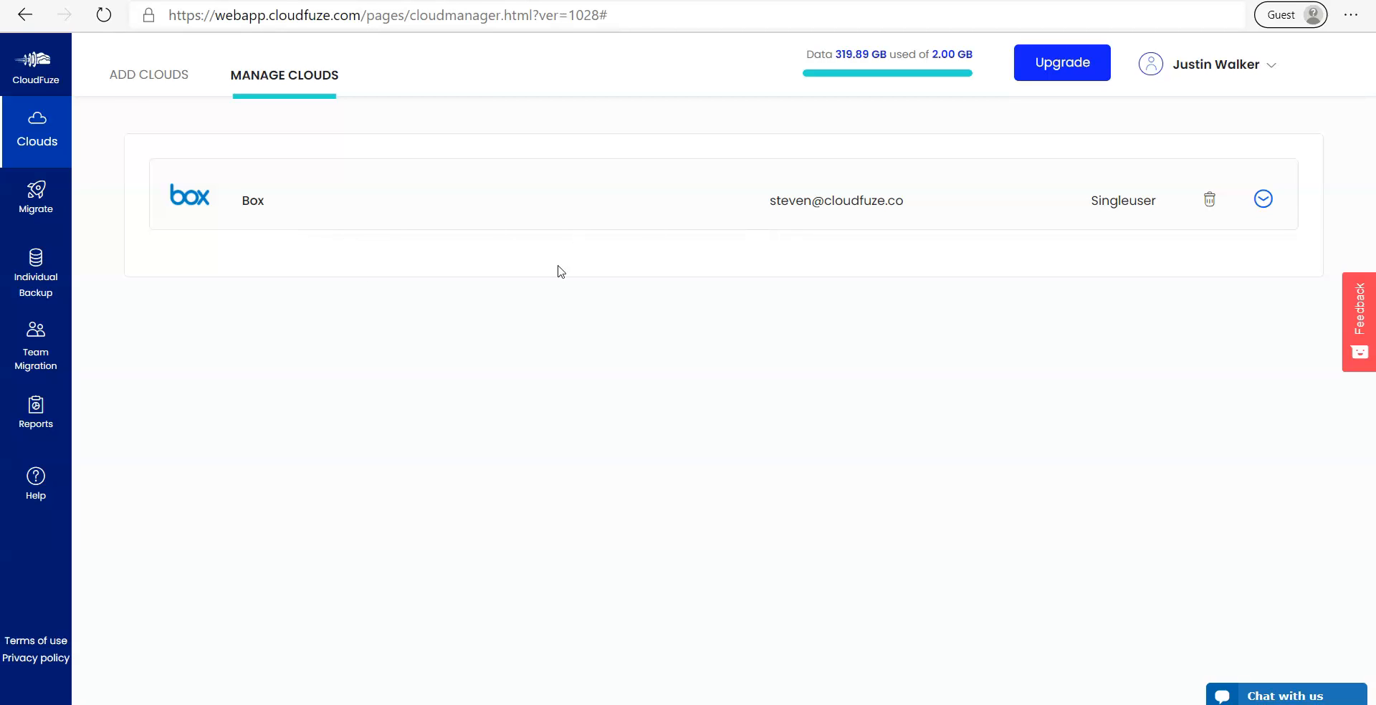
Add Google Drive as a cloud by signing in with the Google account and allowing CloudFuze access.
click(129, 95)
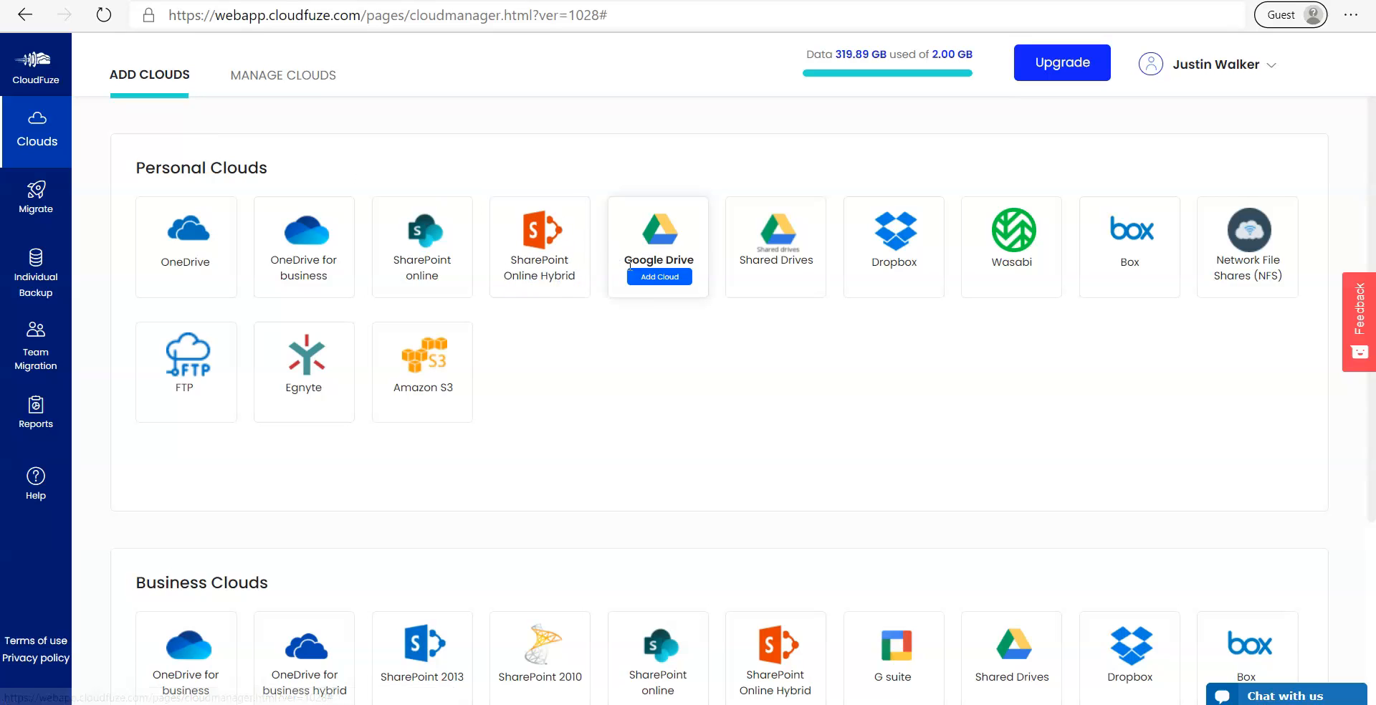
click(653, 293)
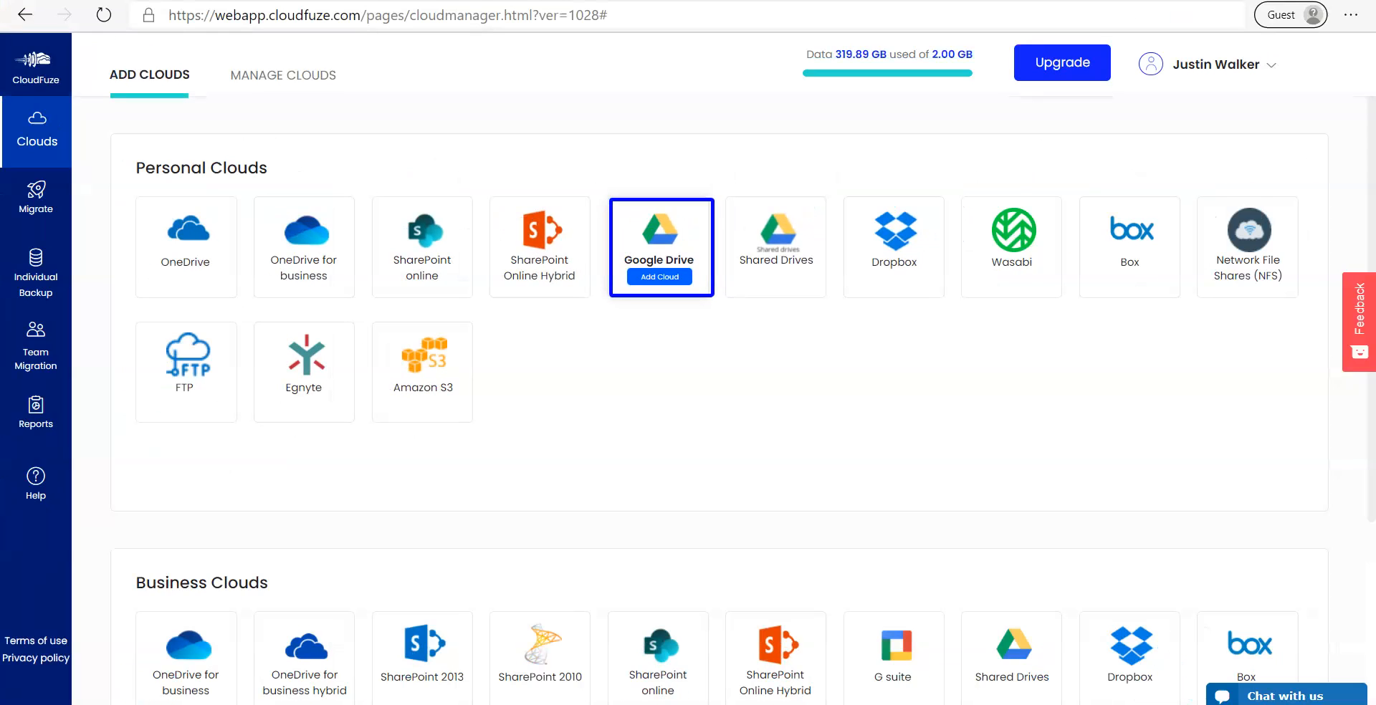
click(654, 279)
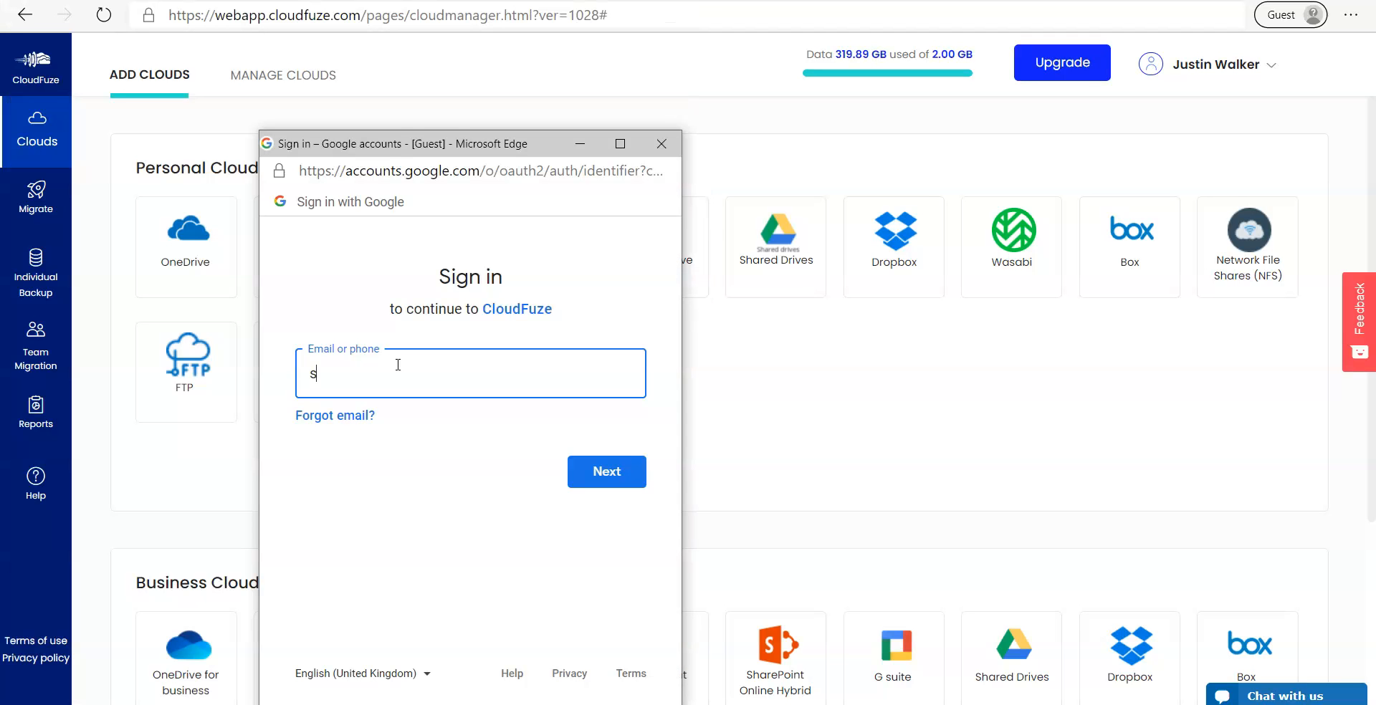
click(597, 470)
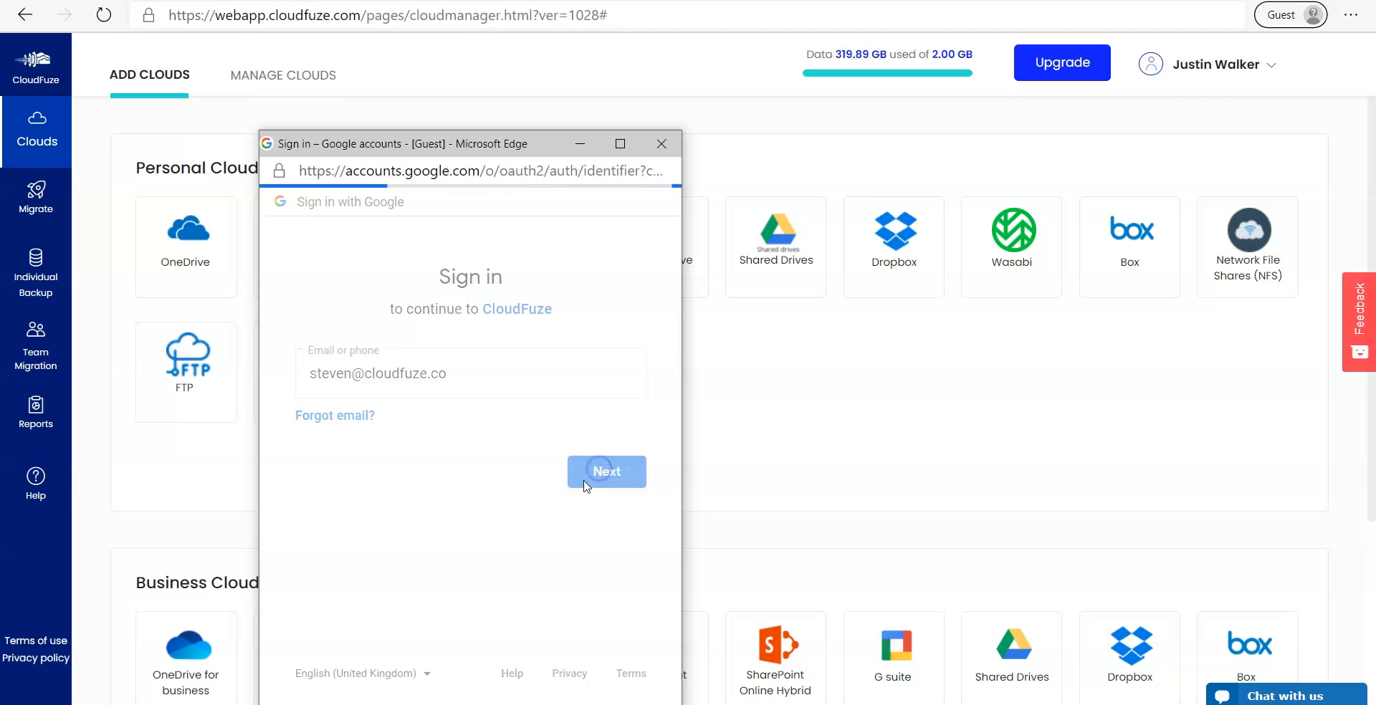
text(•••••••)
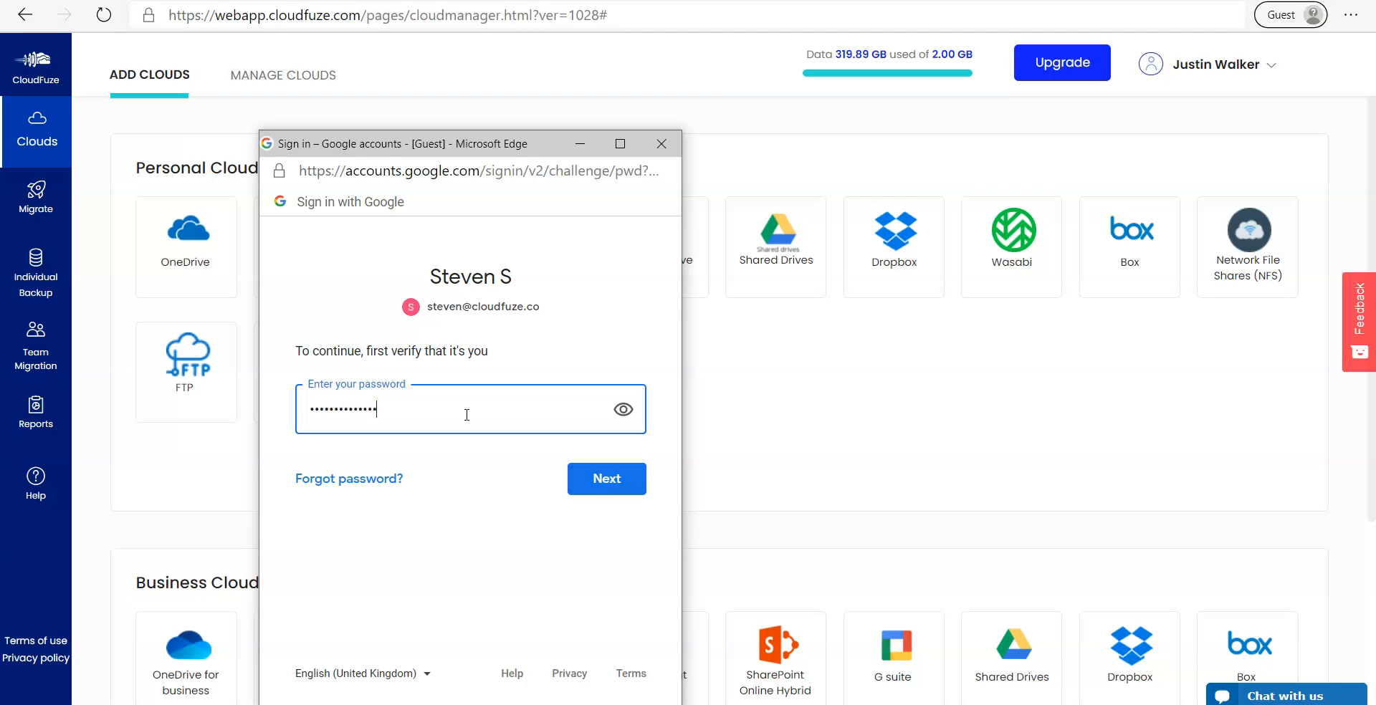
text(•••••••)
click(610, 480)
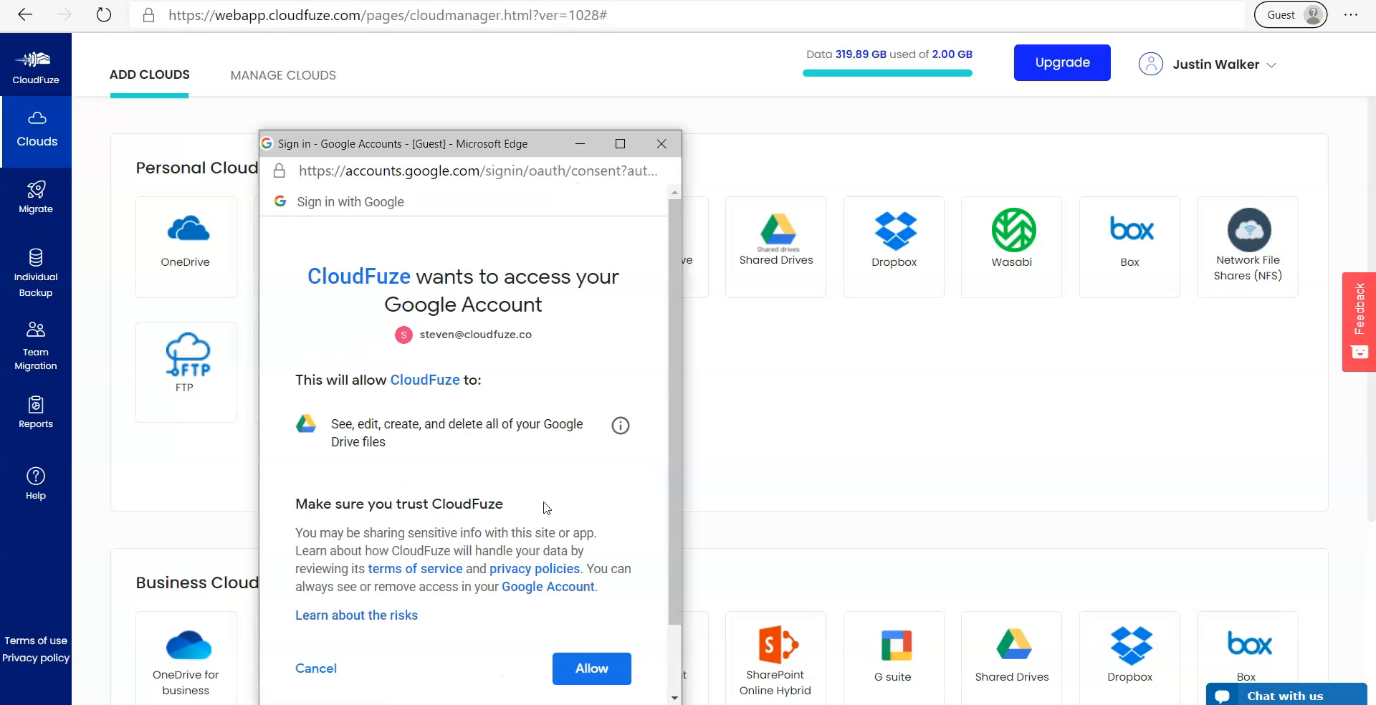
scroll(546, 507, down, 2)
click(587, 584)
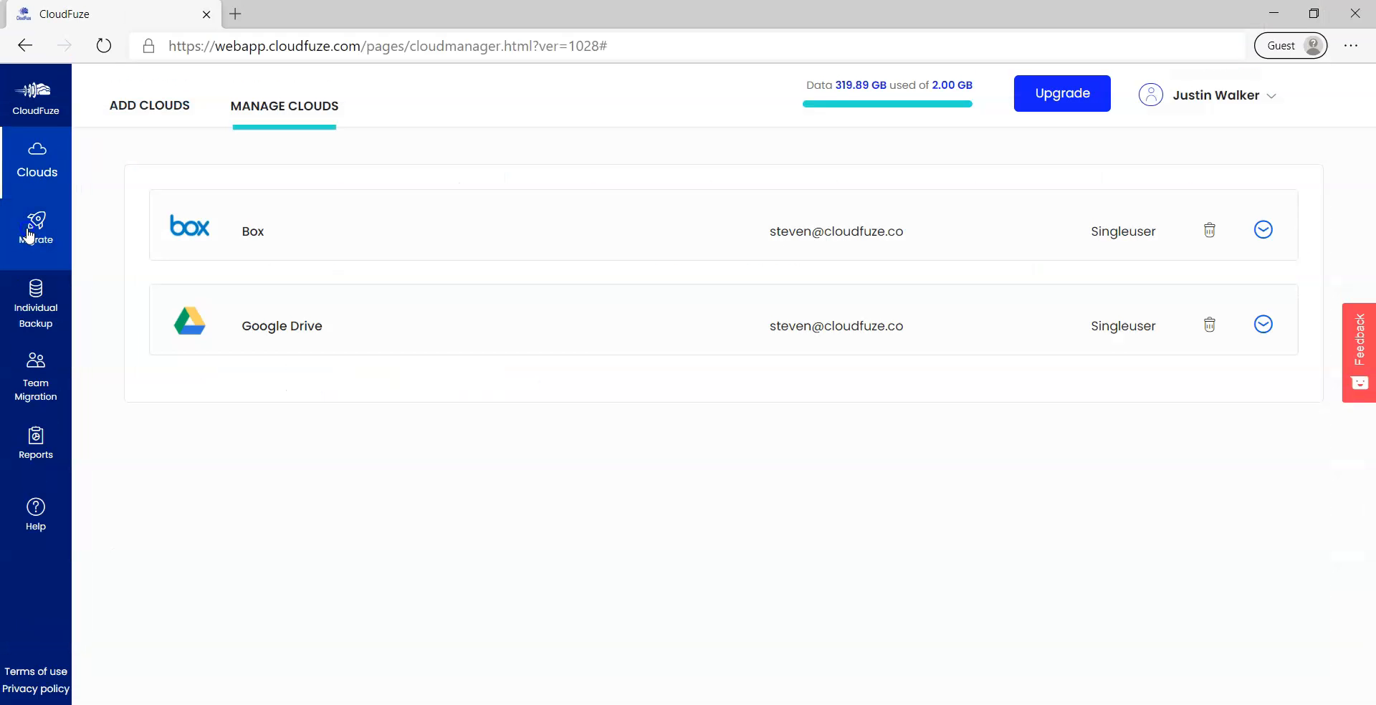
Map Box's CloudFuze.Test folder to Google Drive's CloudFuze.Test folder and start the migration.
click(30, 200)
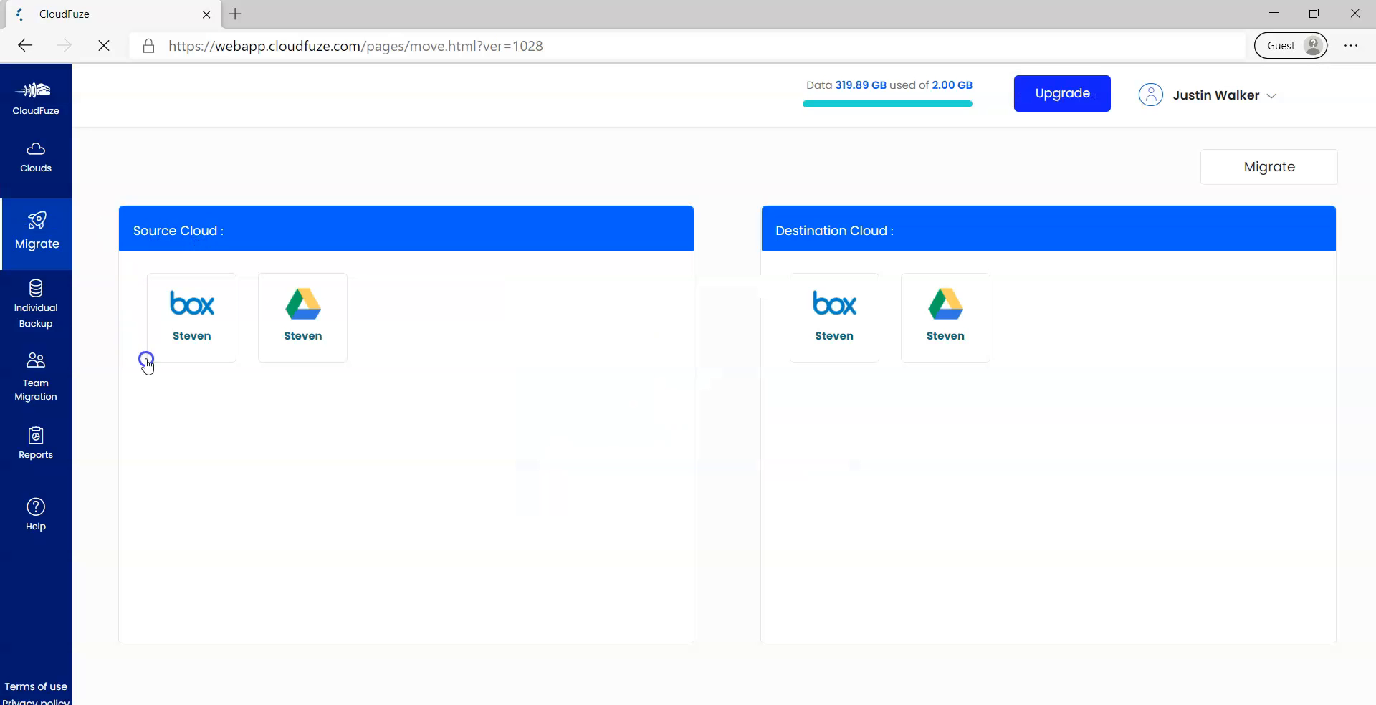
click(191, 315)
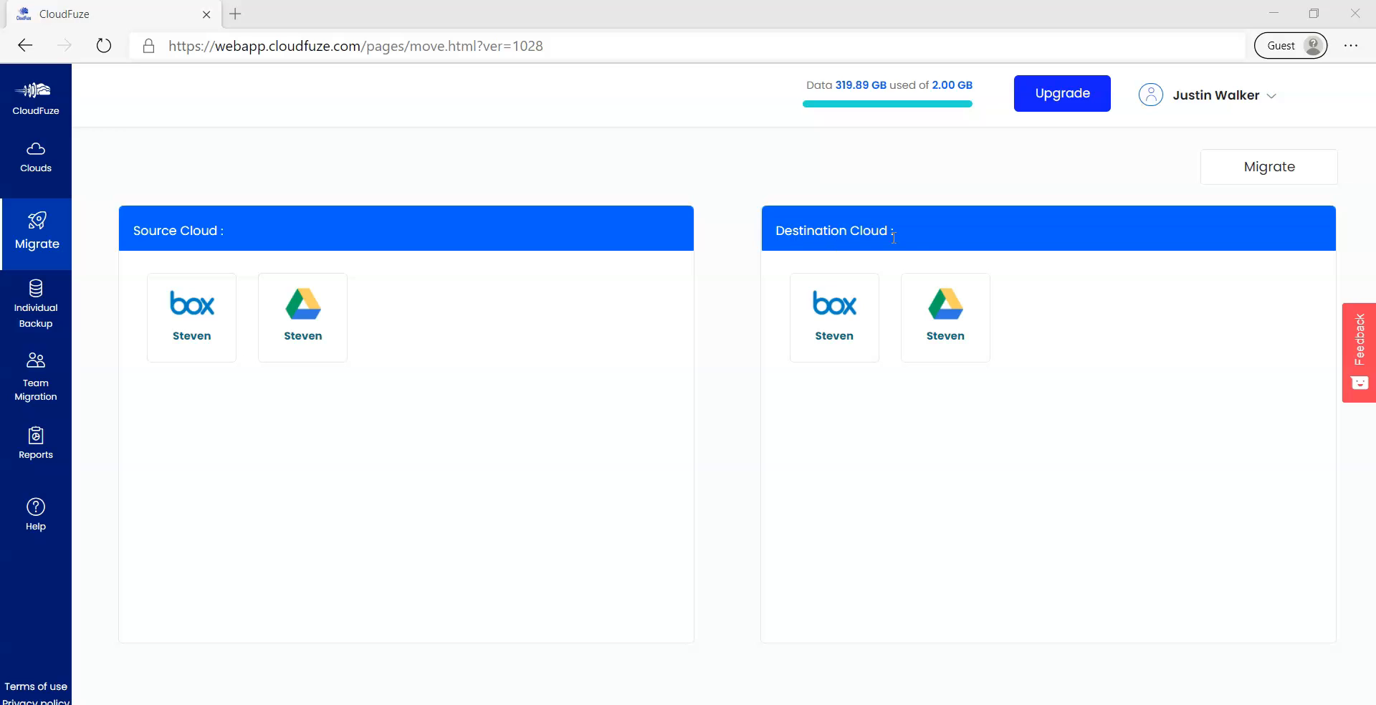
click(946, 315)
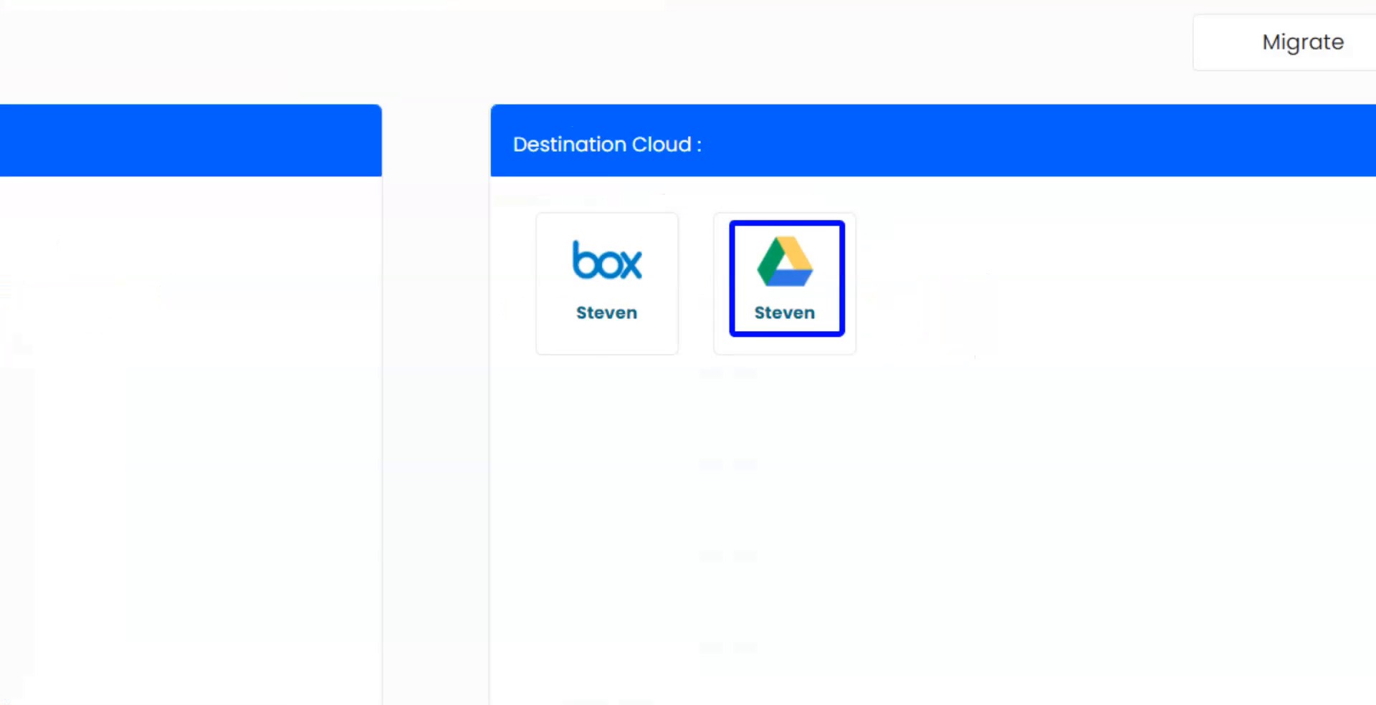
click(191, 335)
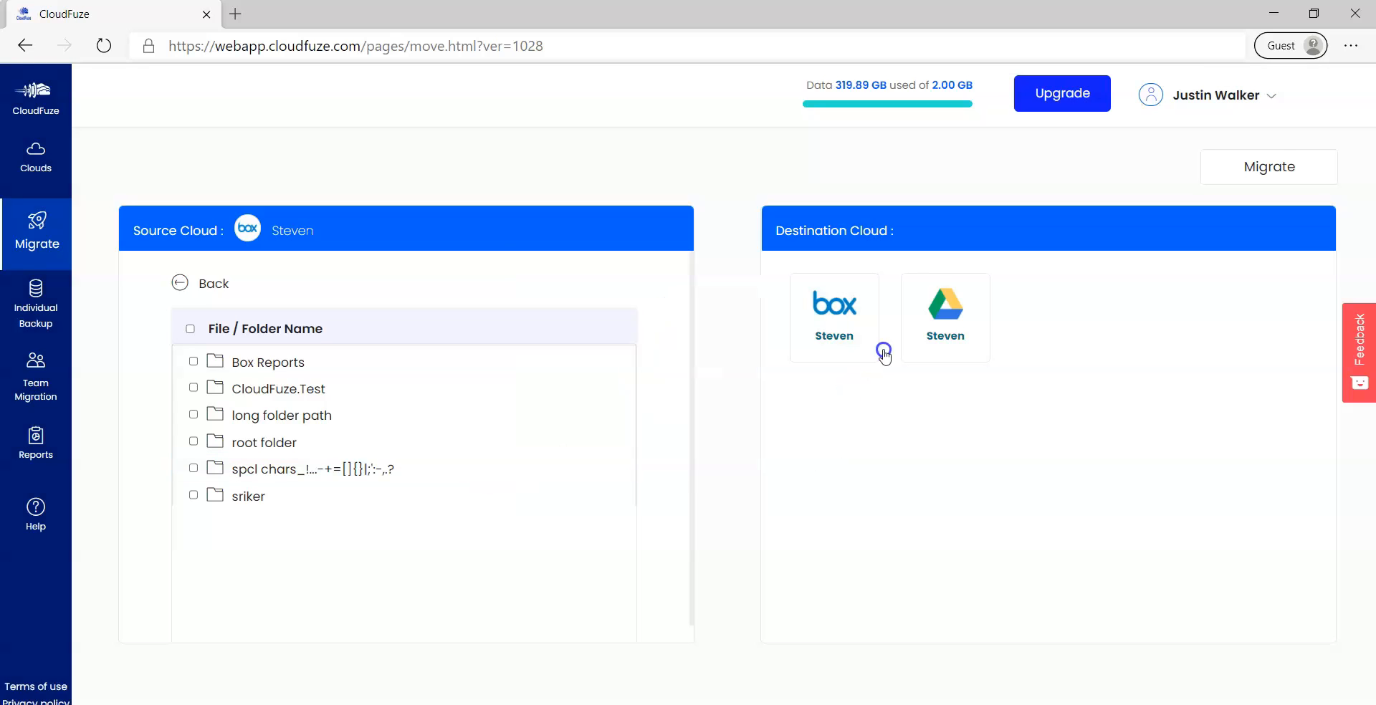
click(944, 333)
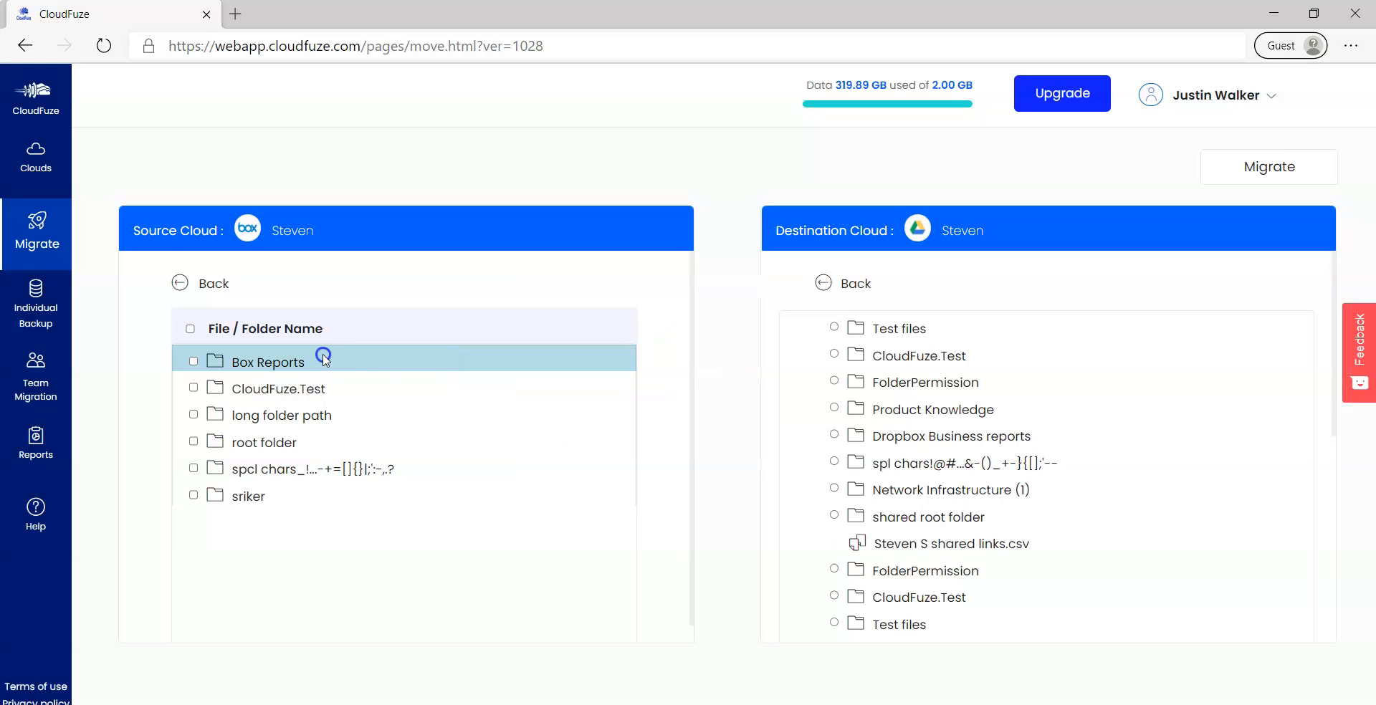
click(192, 390)
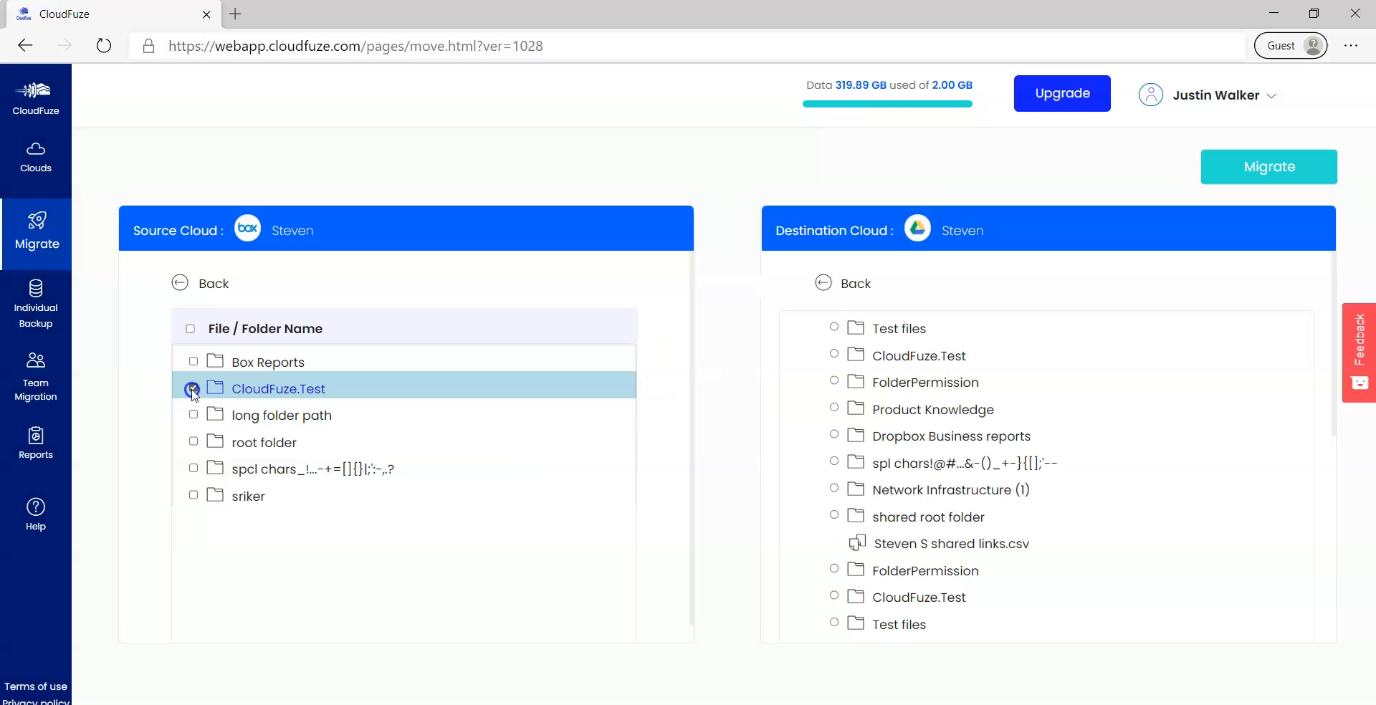
click(834, 354)
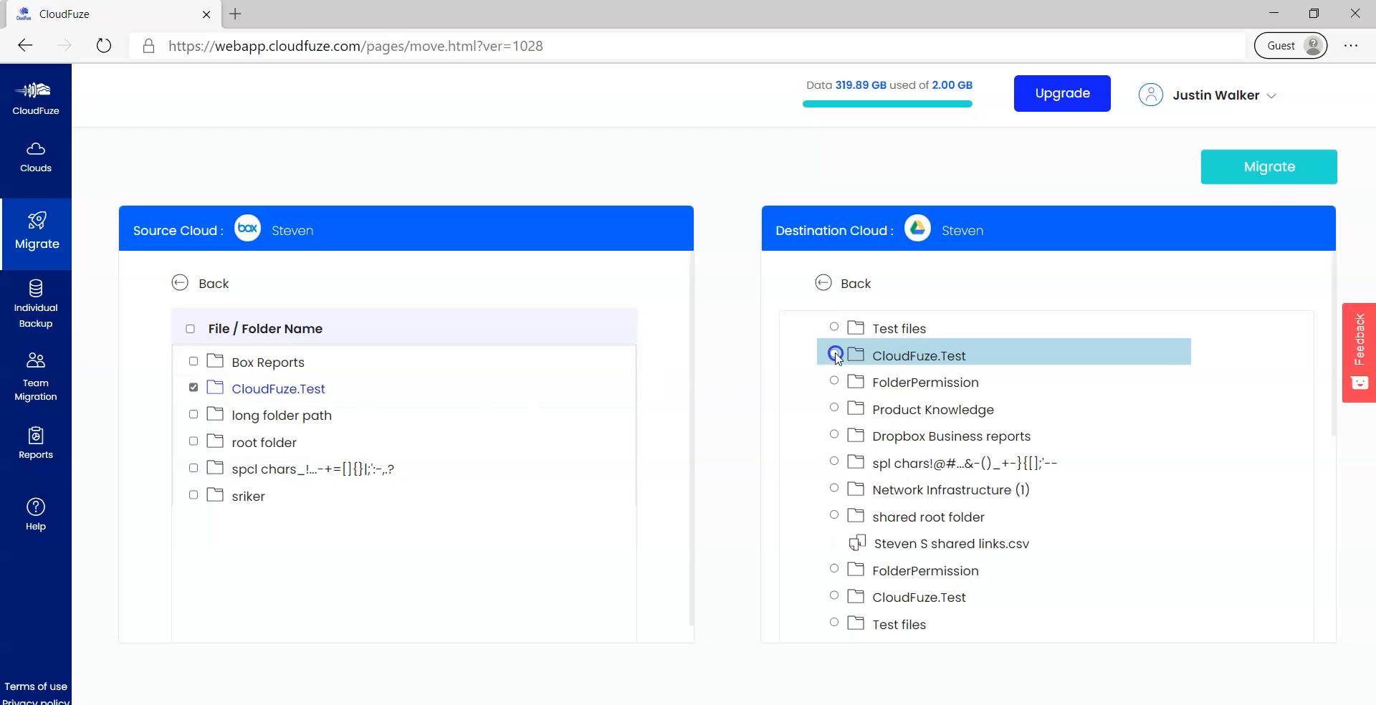
click(1269, 185)
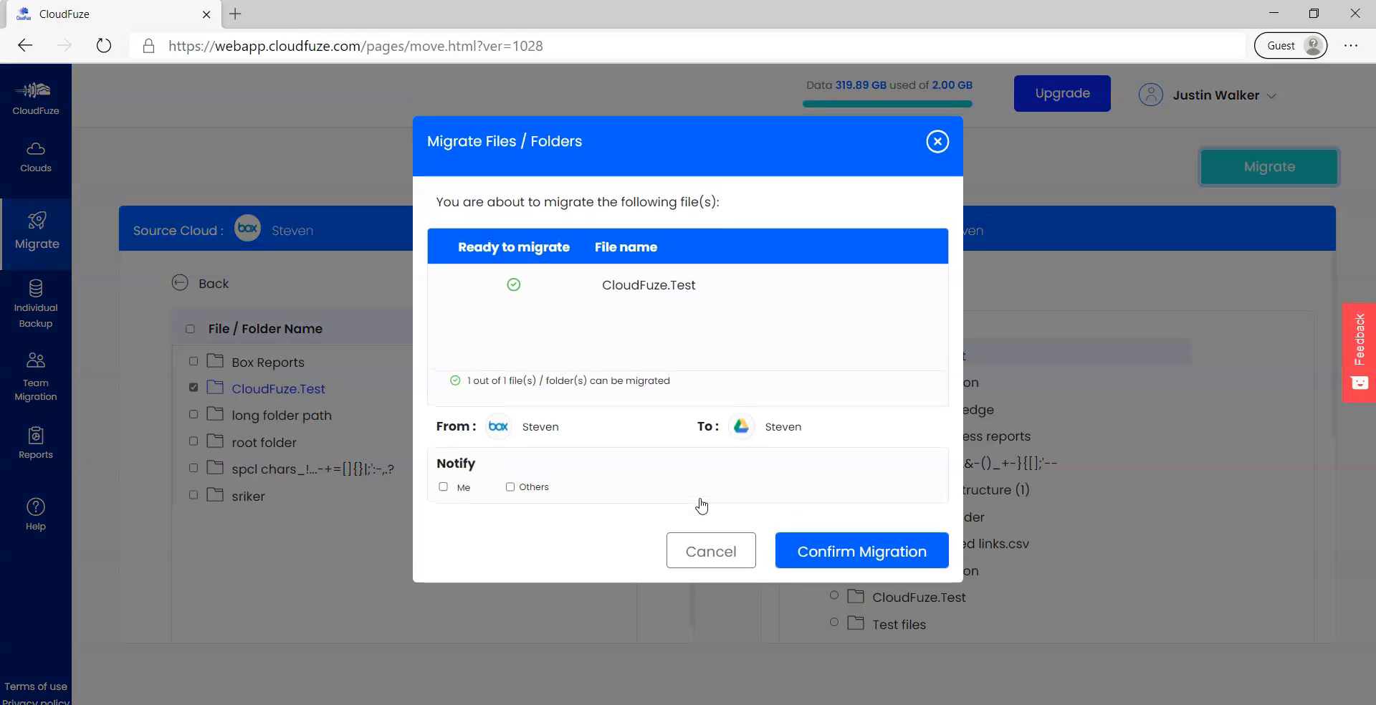
Notify another recipient by e-mail and confirm the migration.
click(510, 487)
click(637, 488)
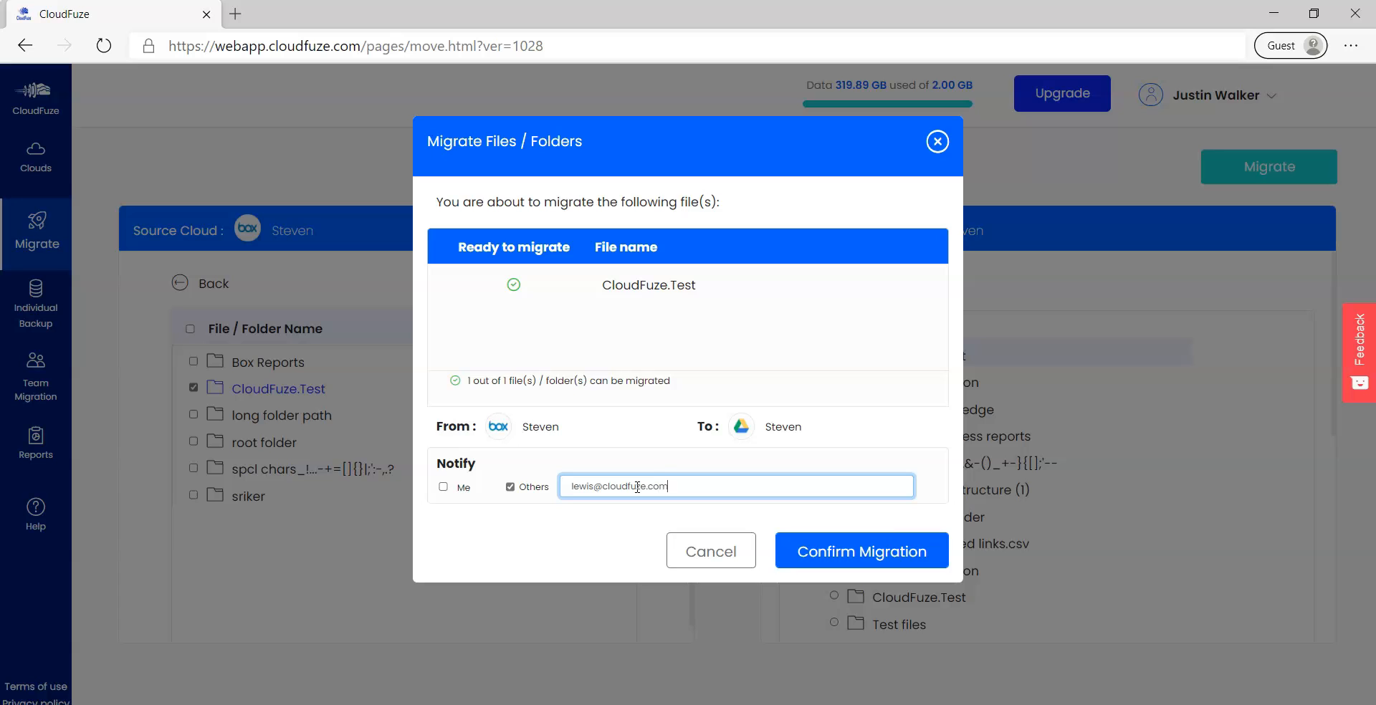
click(809, 561)
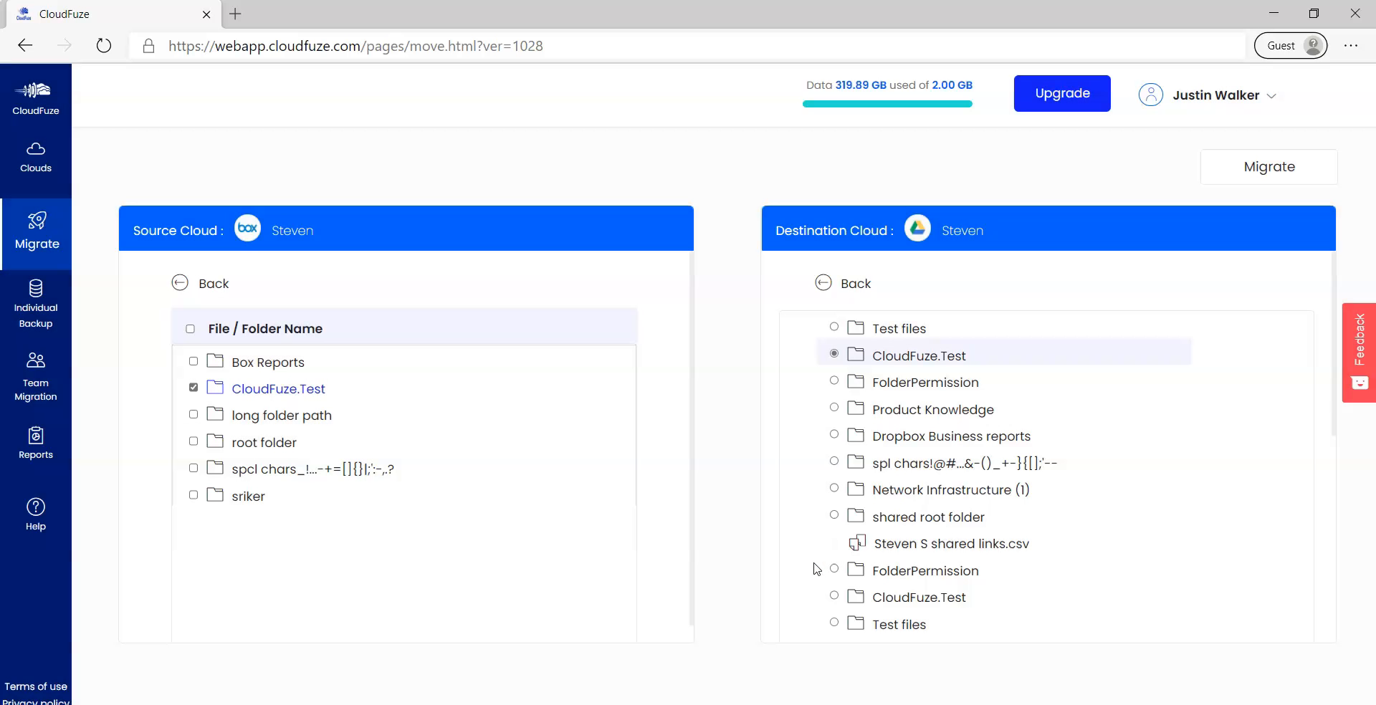